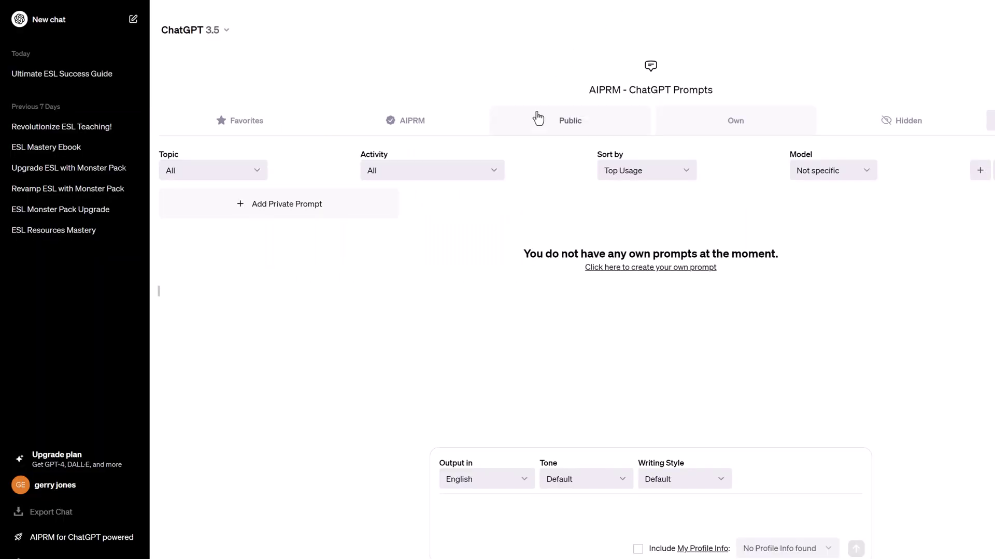
Switch the AIPRM library to the Public tab listing 4656 community prompts.
{"action": "left_click", "coordinate": [535, 122]}
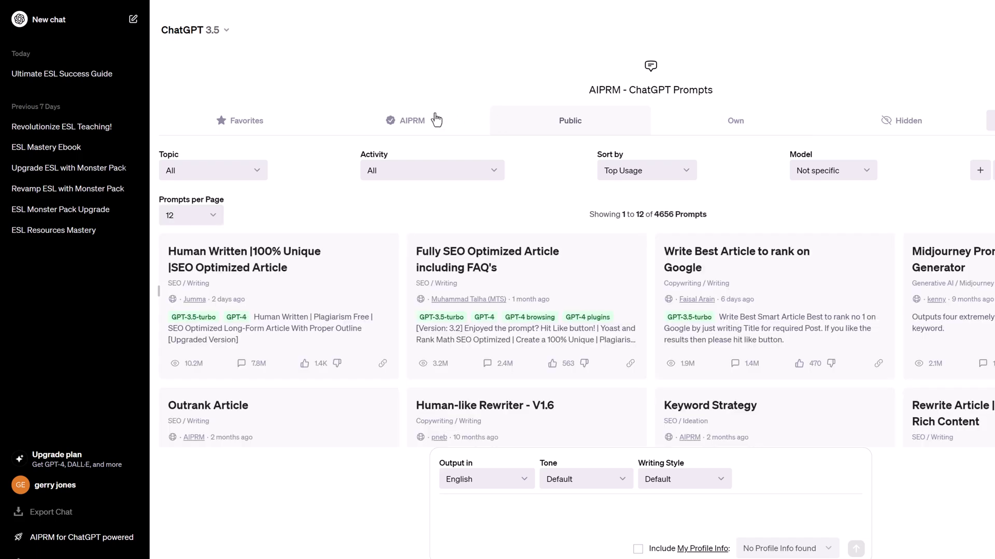
Filter prompts to topic Copywriting and activity Persuade, then check the Sort by options.
{"action": "left_click", "coordinate": [257, 171]}
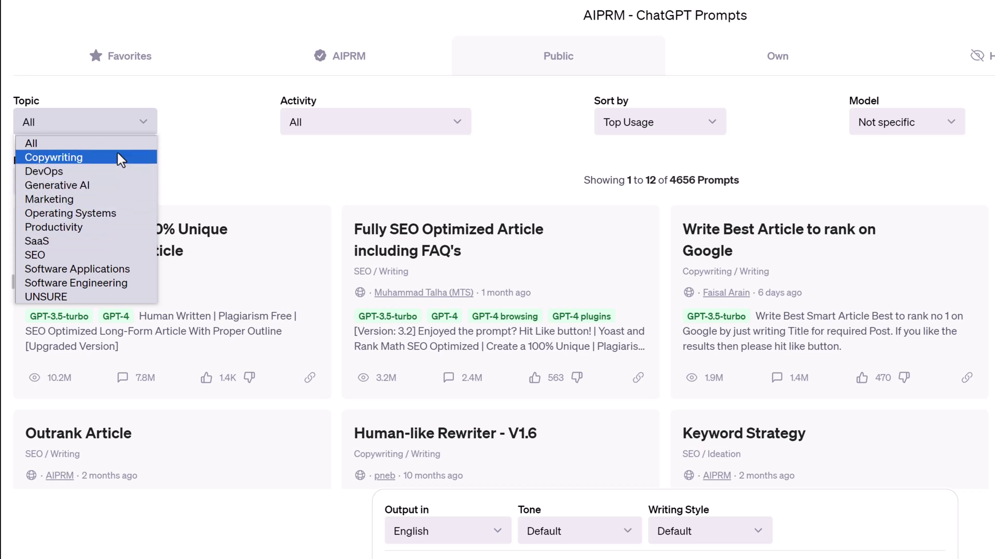
{"action": "left_click", "coordinate": [117, 156]}
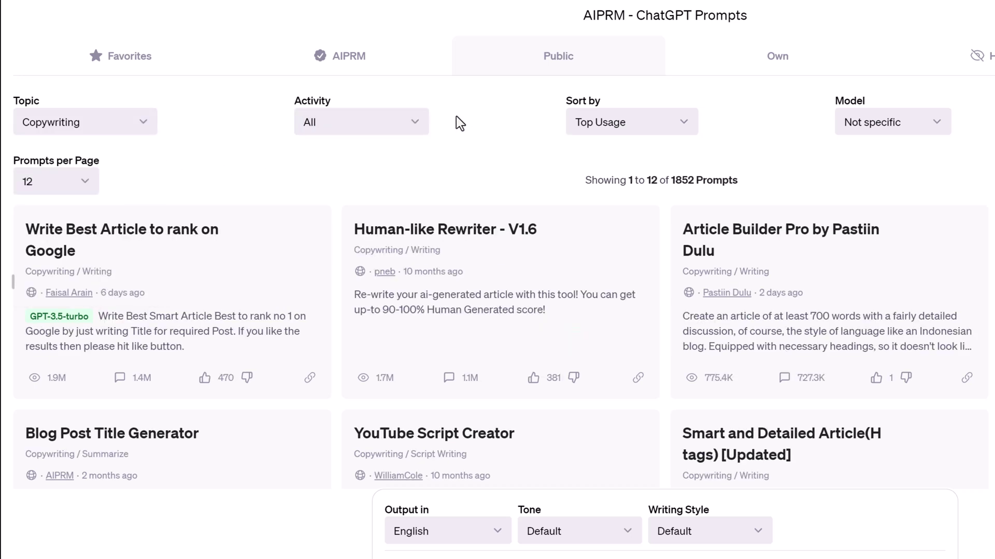
{"action": "left_click", "coordinate": [419, 125]}
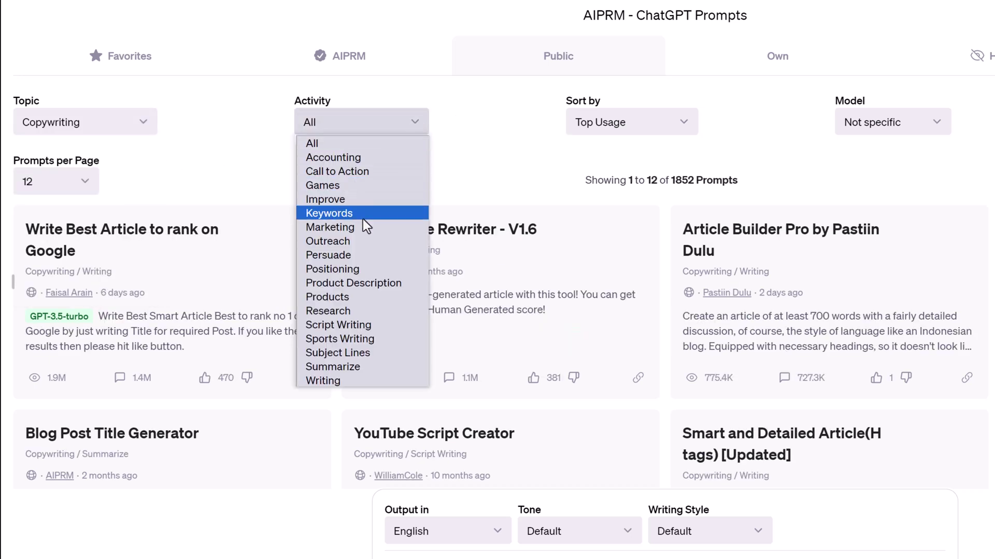
{"action": "left_click", "coordinate": [372, 255]}
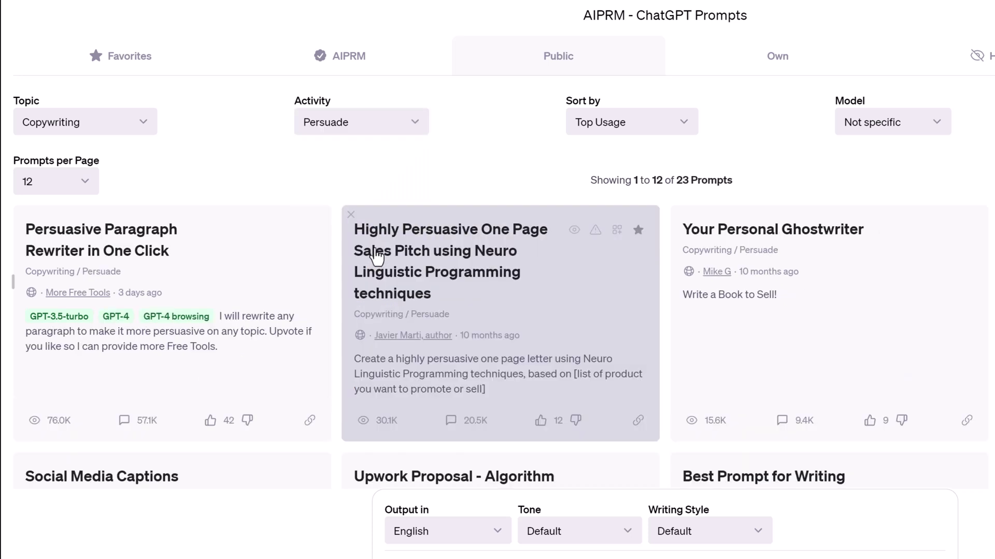
{"action": "left_click", "coordinate": [683, 121]}
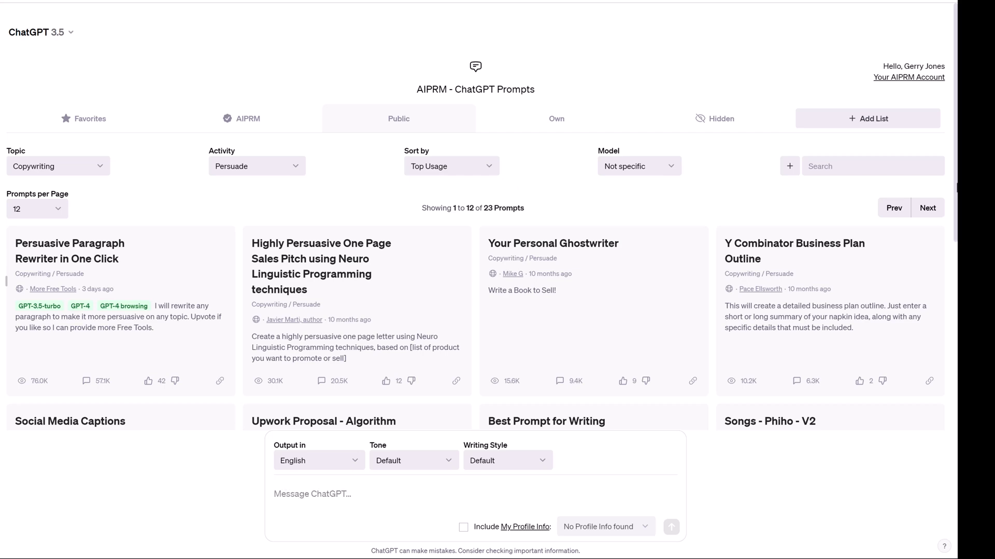
{"action": "scroll", "coordinate": [958, 187], "scroll_direction": "down", "scroll_amount": 3}
{"action": "scroll", "coordinate": [957, 186], "scroll_direction": "down", "scroll_amount": 3}
{"action": "scroll", "coordinate": [957, 187], "scroll_direction": "down", "scroll_amount": 2}
{"action": "scroll", "coordinate": [957, 187], "scroll_direction": "down", "scroll_amount": 1}
Page to the second page of the 23 filtered Copywriting/Persuade prompts.
{"action": "left_click", "coordinate": [939, 420]}
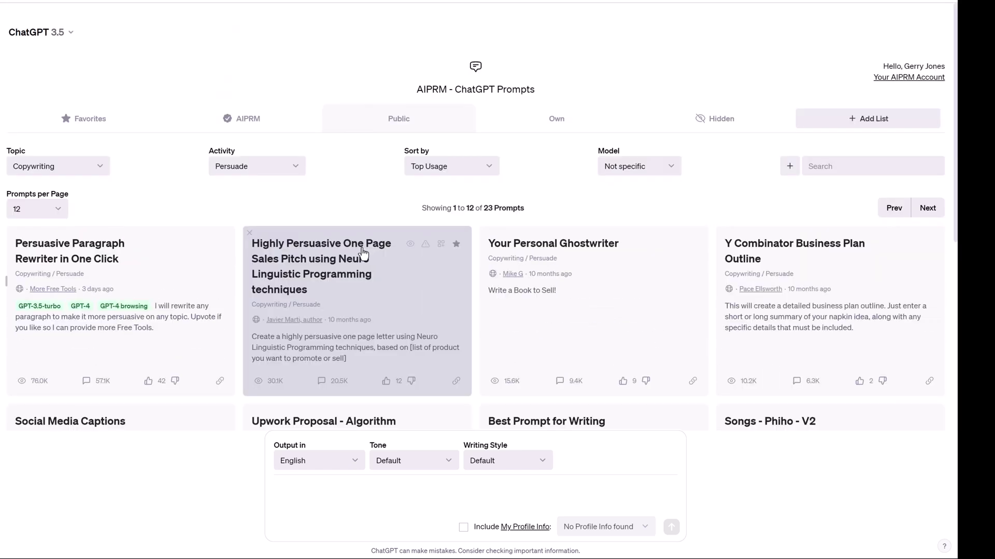
Run the Highly Persuasive One Page Sales Pitch prompt for 'Ebook of ESL activities'.
{"action": "left_click", "coordinate": [363, 250]}
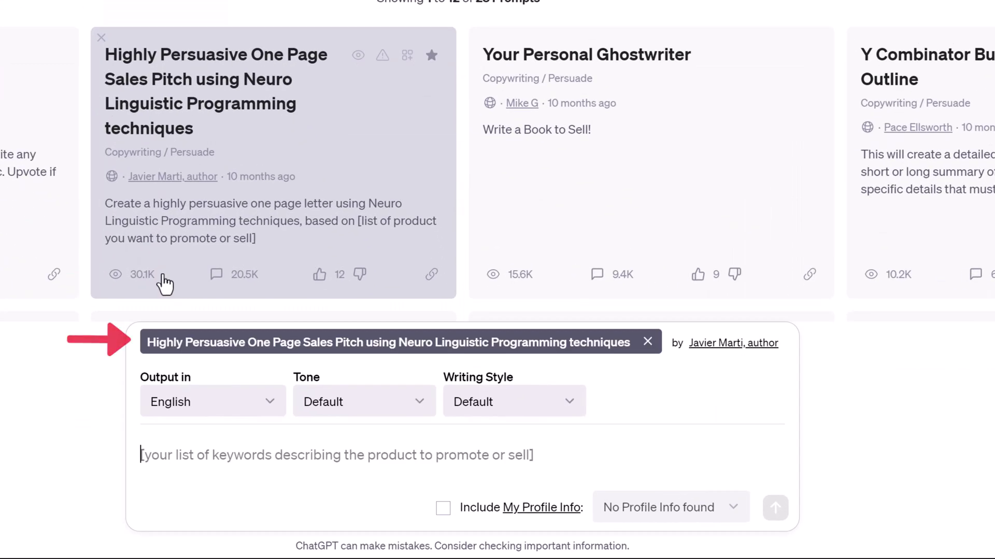
{"action": "type", "text": "Ebook of ESL activities"}
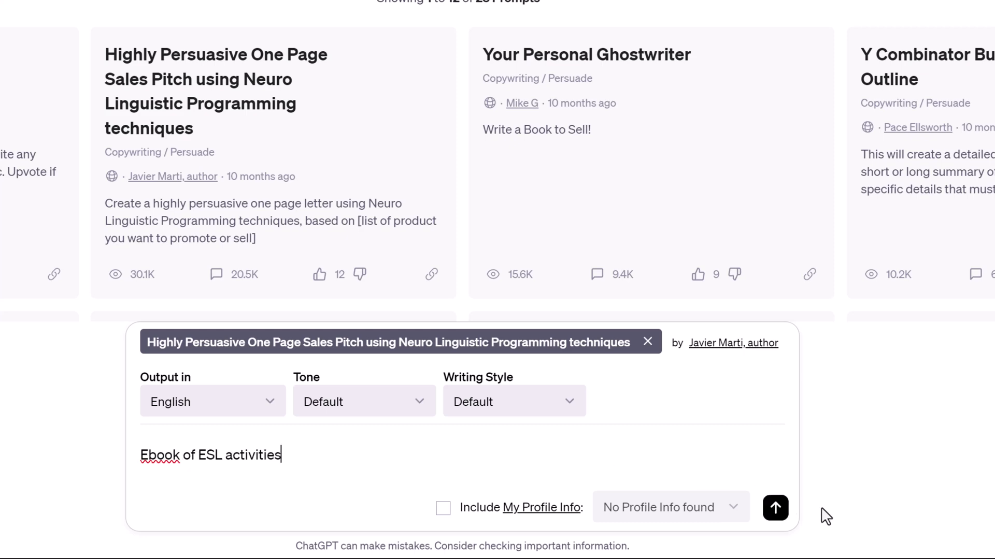
{"action": "left_click", "coordinate": [775, 507]}
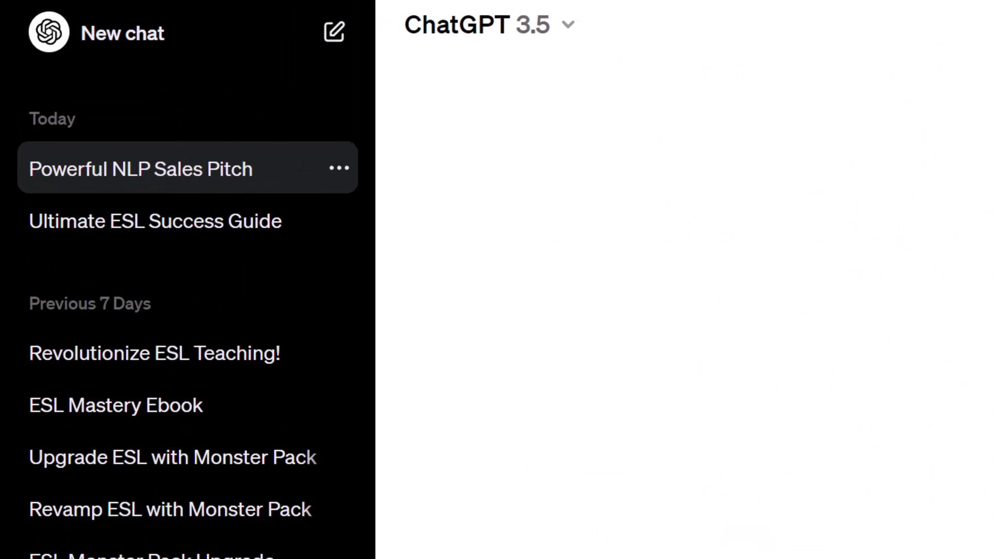
Start a new chat and try the Persuasive Paragraph Rewriter in One Click prompt.
{"action": "left_click", "coordinate": [152, 35]}
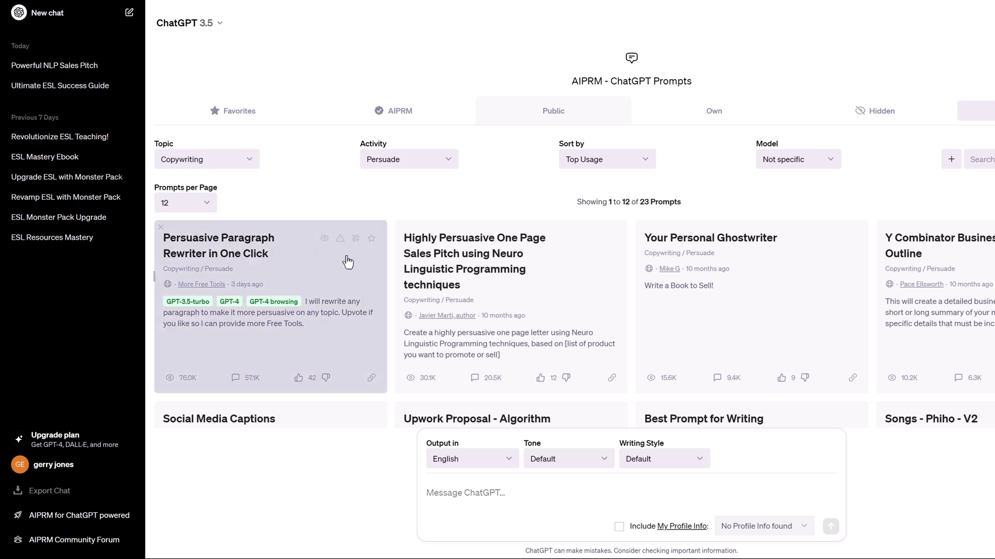
{"action": "left_click", "coordinate": [347, 262]}
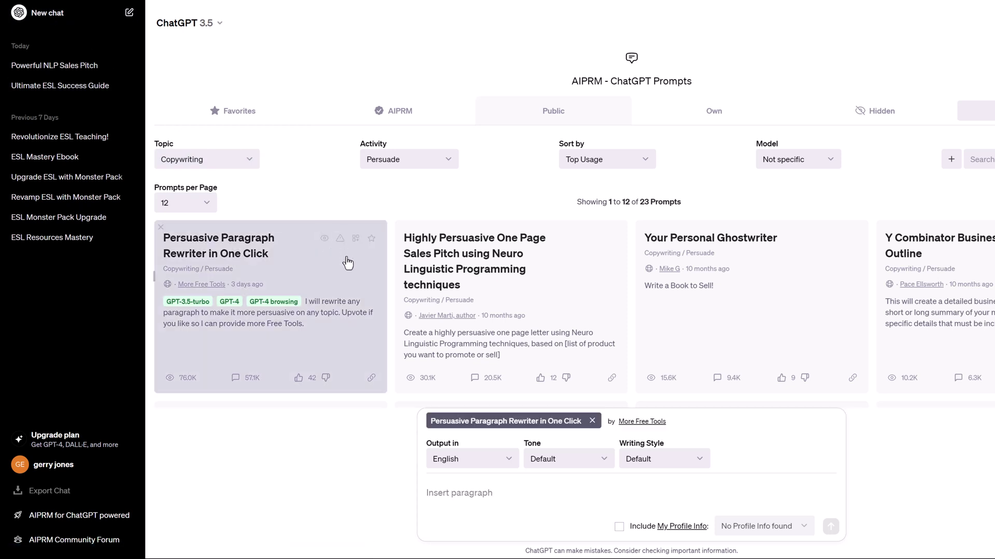
{"action": "type", "text": "Ebook of ESL activities"}
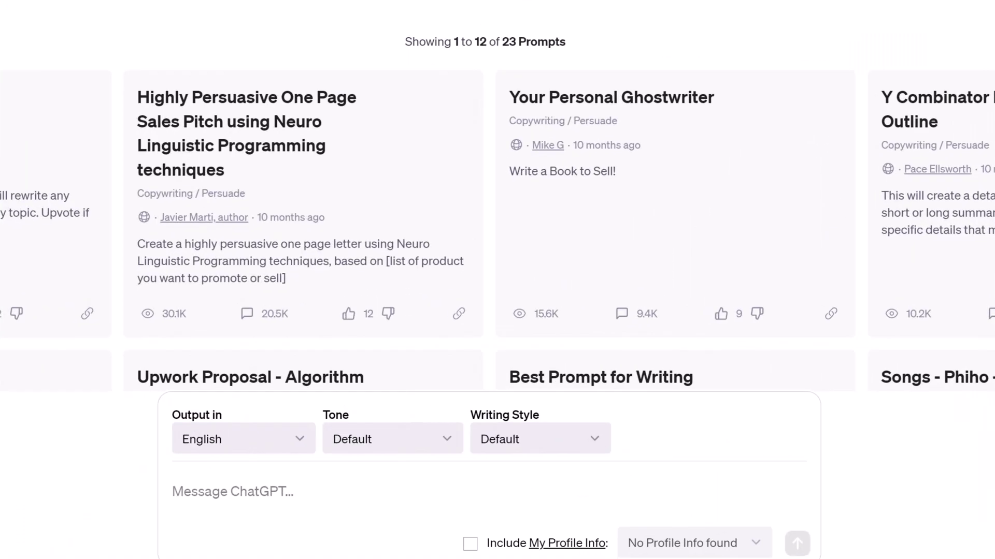
Star the Highly Persuasive One Page Sales Pitch prompt and view the Favorites list.
{"action": "mouse_move", "coordinate": [510, 303]}
{"action": "left_click", "coordinate": [460, 99]}
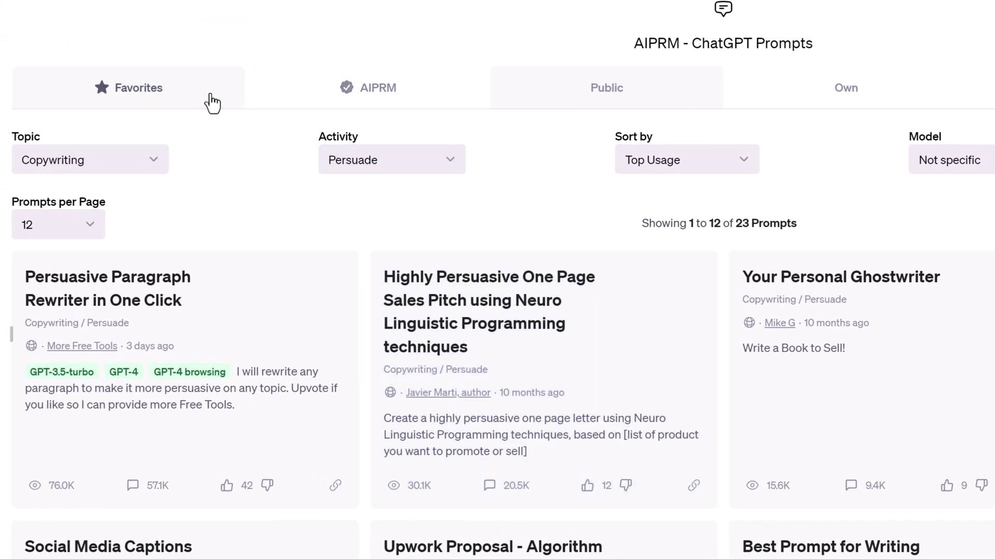
{"action": "left_click", "coordinate": [213, 101]}
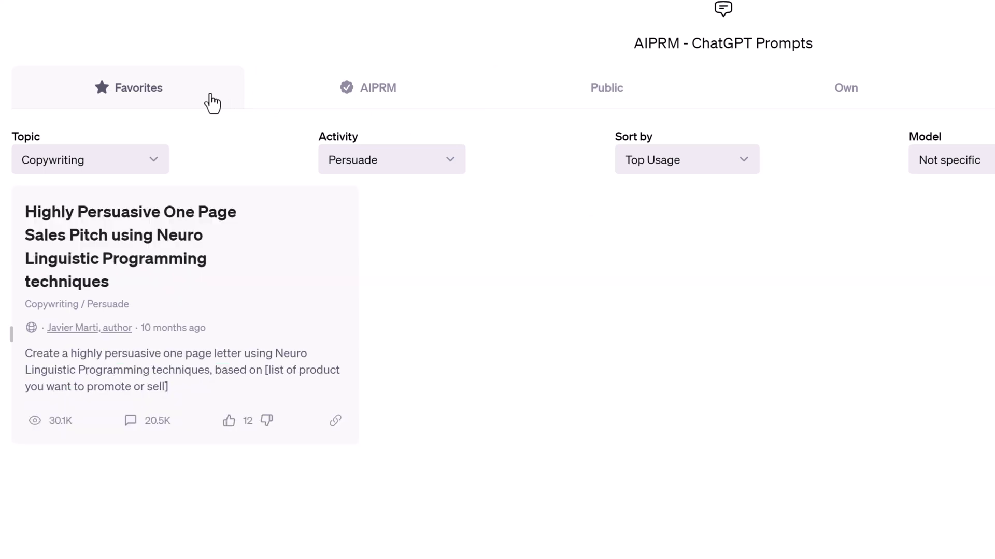